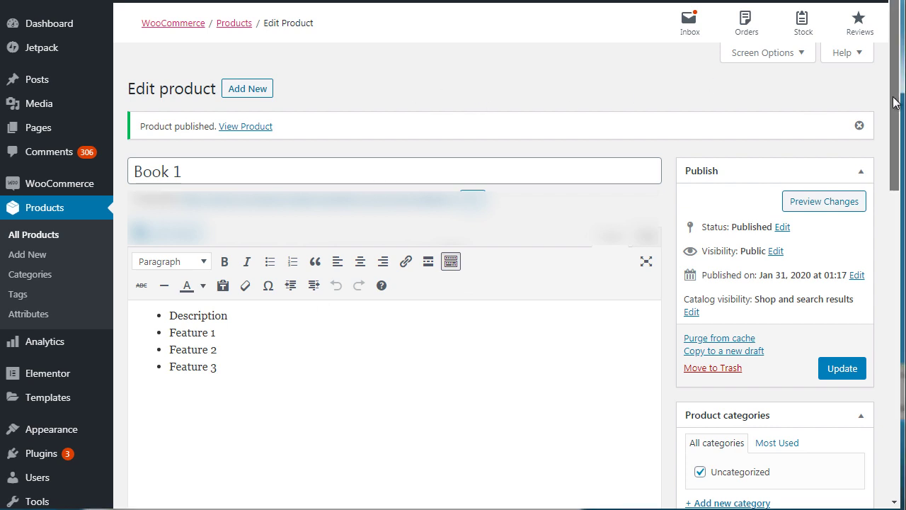
# - Open the Products > Categories and Products > Tags admin pages in new browser tabs
pyautogui.moveTo(893, 103); pyautogui.dragTo(898, 174)
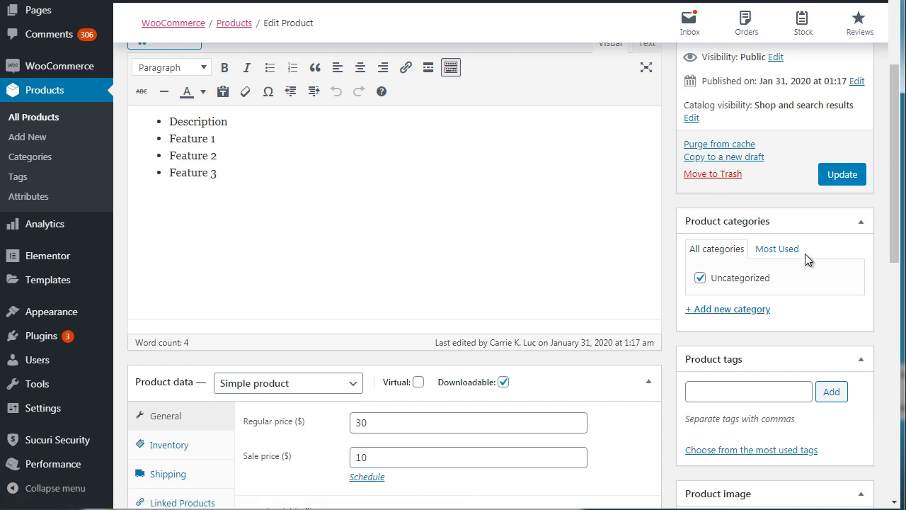
pyautogui.moveTo(896, 218)
pyautogui.mouseDown()
pyautogui.moveTo(896, 259)
pyautogui.moveTo(902, 172)
pyautogui.mouseUp()
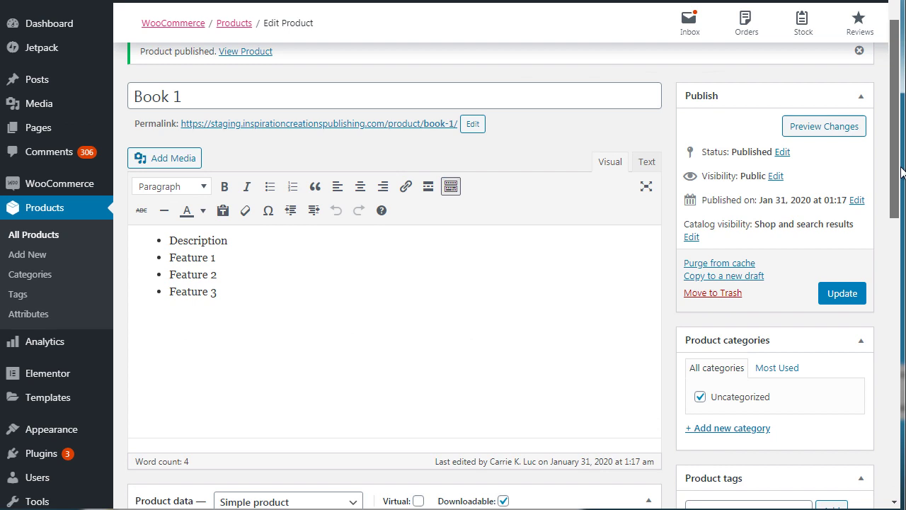
pyautogui.scroll(-1, 885, 180)
pyautogui.scroll(-2, 864, 188)
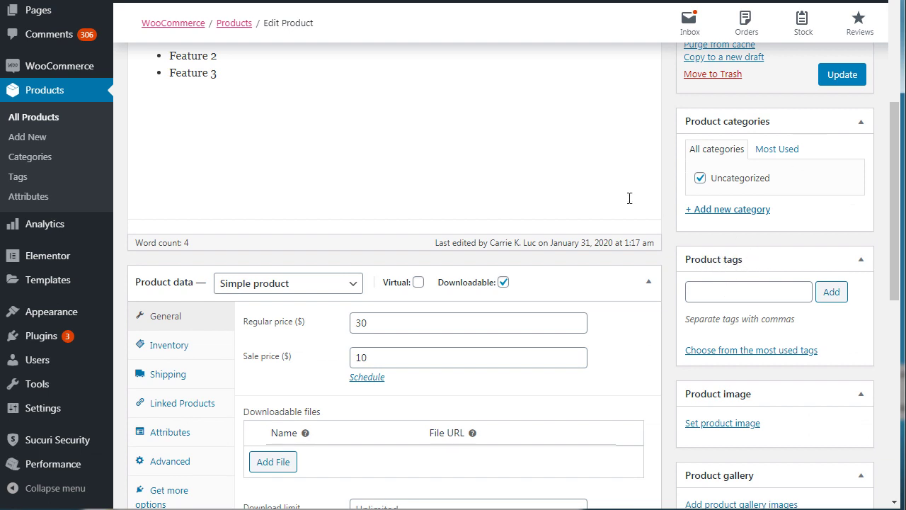
pyautogui.rightClick(35, 158)
pyautogui.press('Escape')
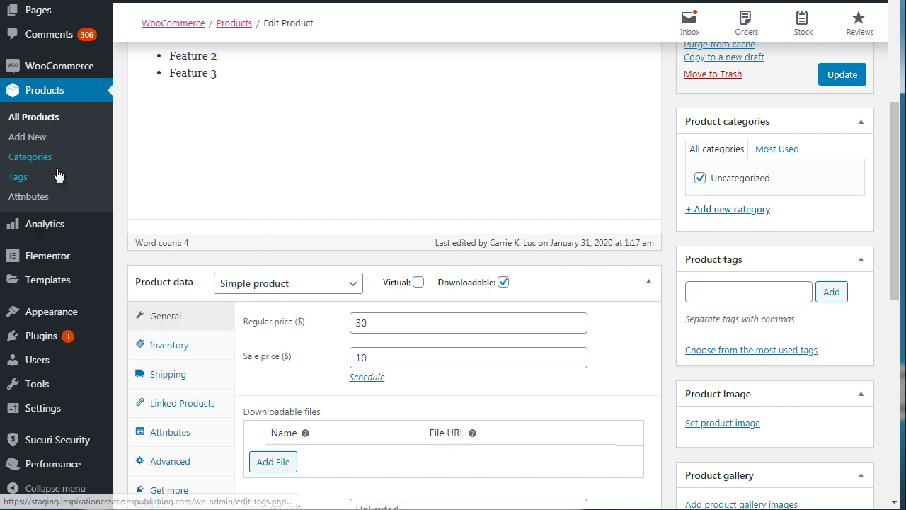
pyautogui.rightClick(29, 179)
# - Check the empty Product tags page, then return to Product categories listing only Uncategorized
pyautogui.click(34, 186)
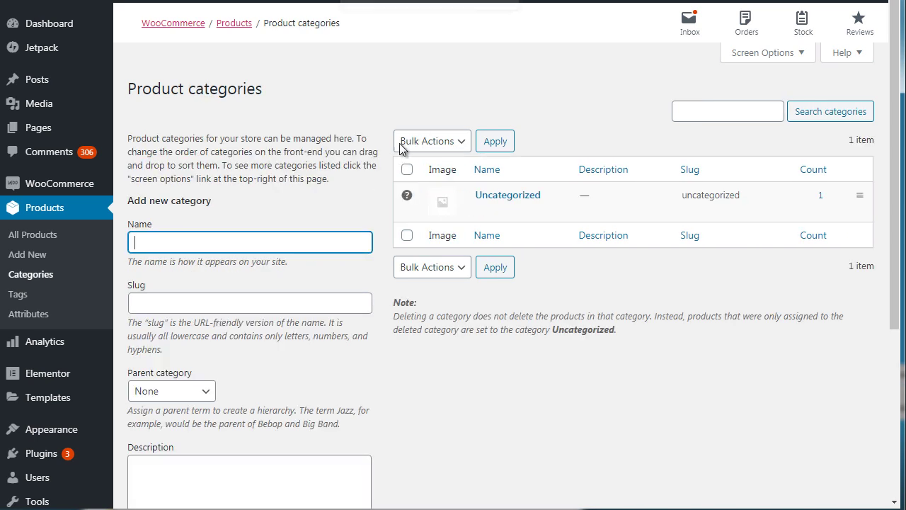
pyautogui.click(378, 104)
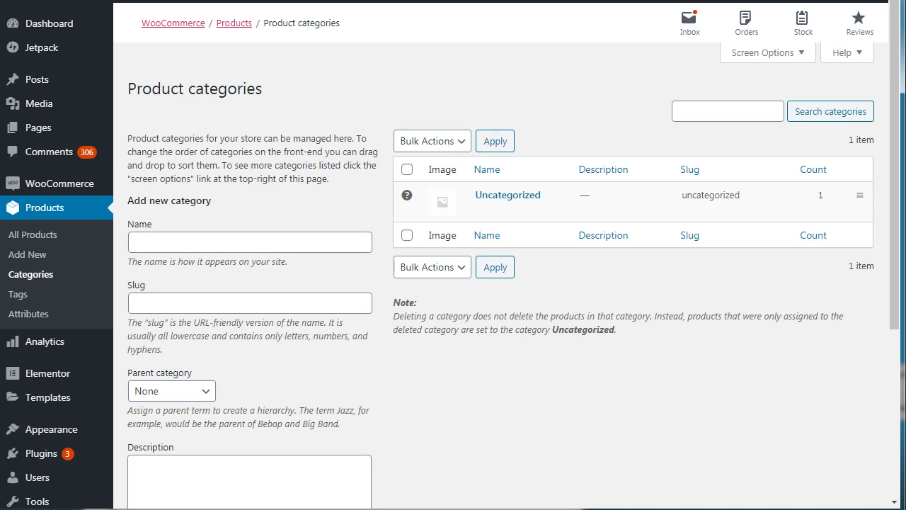
pyautogui.click(18, 294)
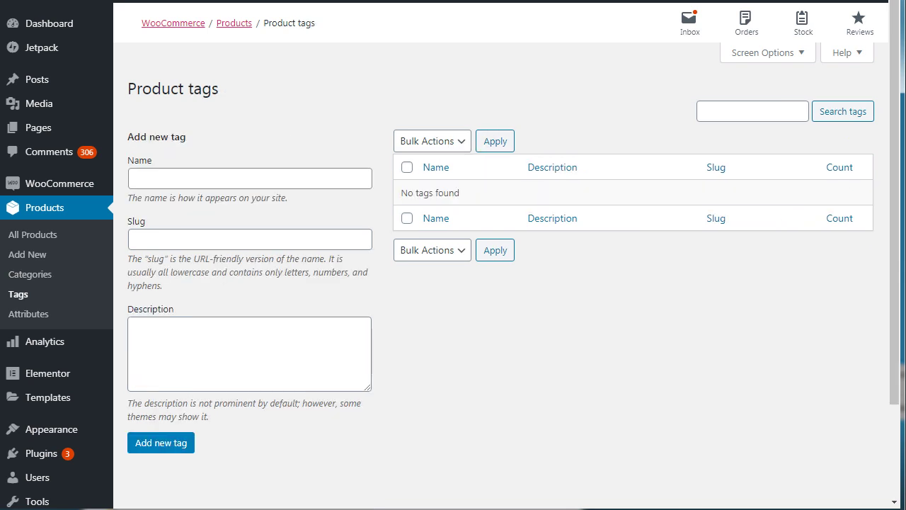
pyautogui.hotkey('alt', 'Left')
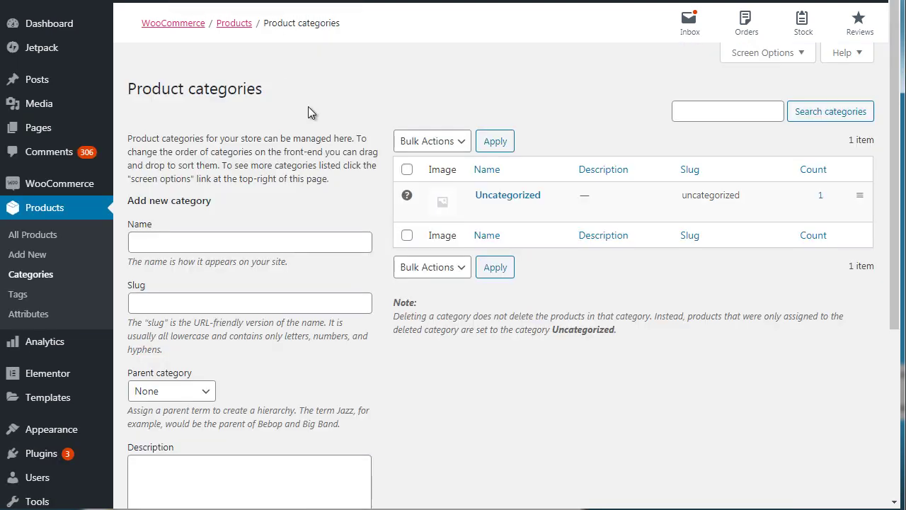
# - Enter 'Filters' as the new category name, replacing the first-typed 'Water Filters'
pyautogui.click(202, 243)
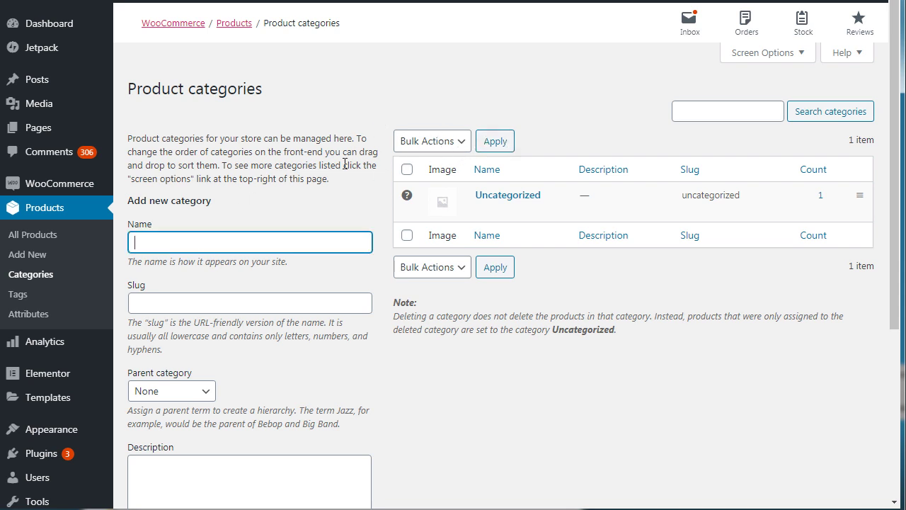
pyautogui.click(380, 111)
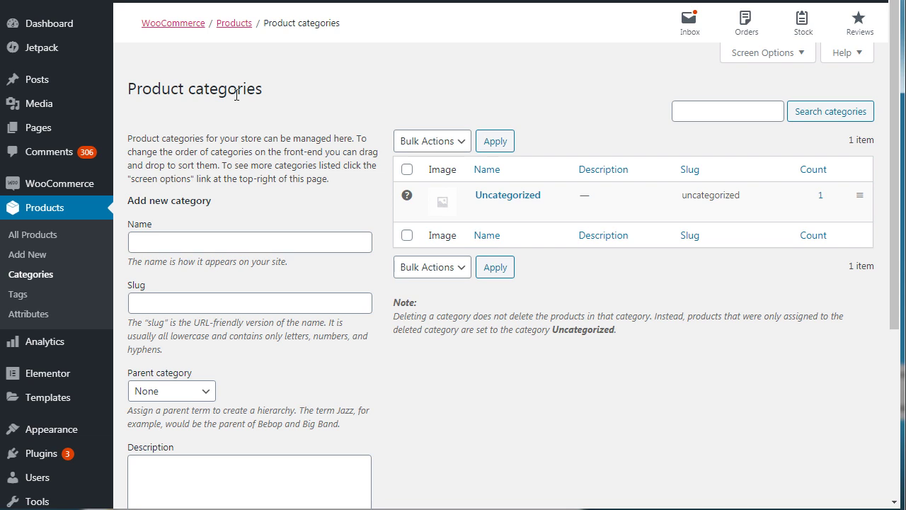
pyautogui.click(165, 247)
pyautogui.write('F')
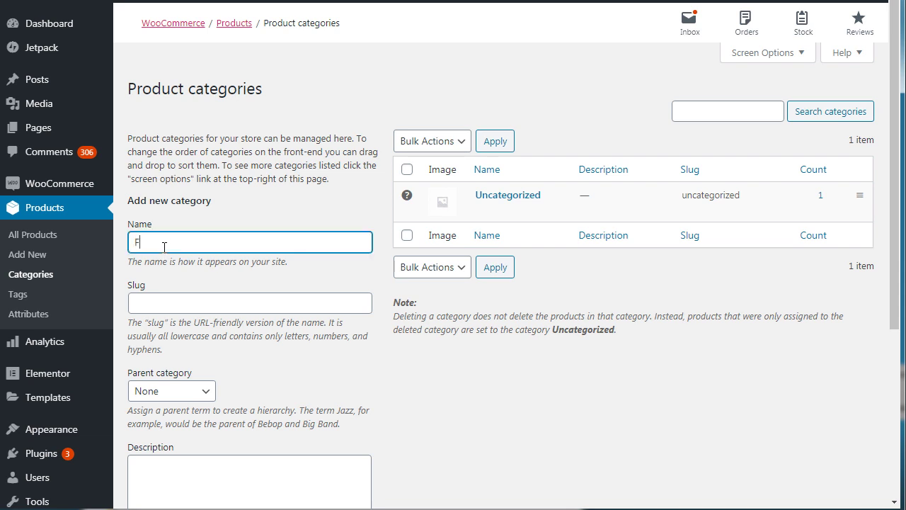
pyautogui.press('BackSpace')
pyautogui.write('Water')
pyautogui.write(' Filters')
pyautogui.hotkey('ctrl', 'a')
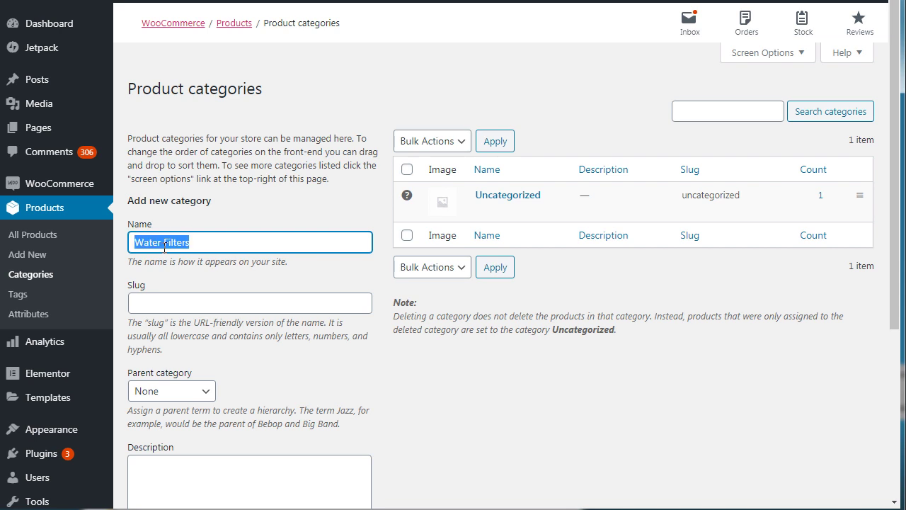
pyautogui.write('Filters')
pyautogui.hotkey('ctrl', 'a')
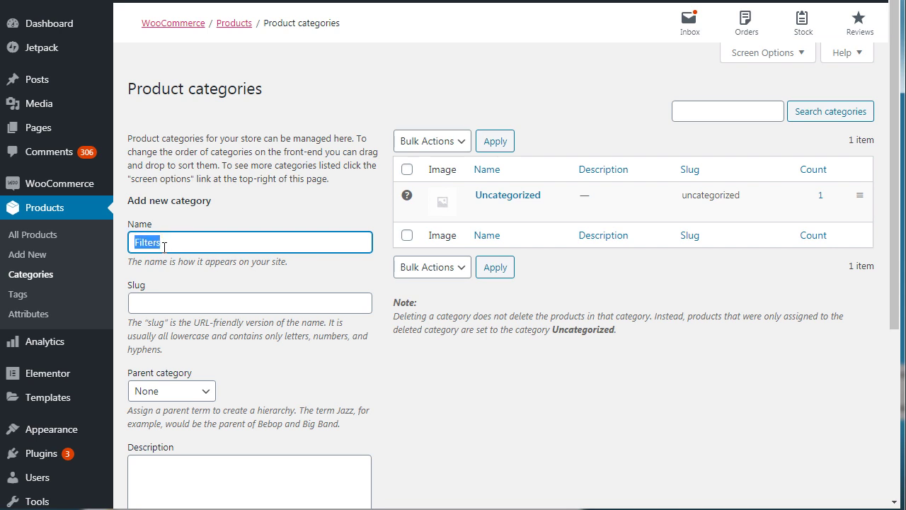
pyautogui.click(340, 91)
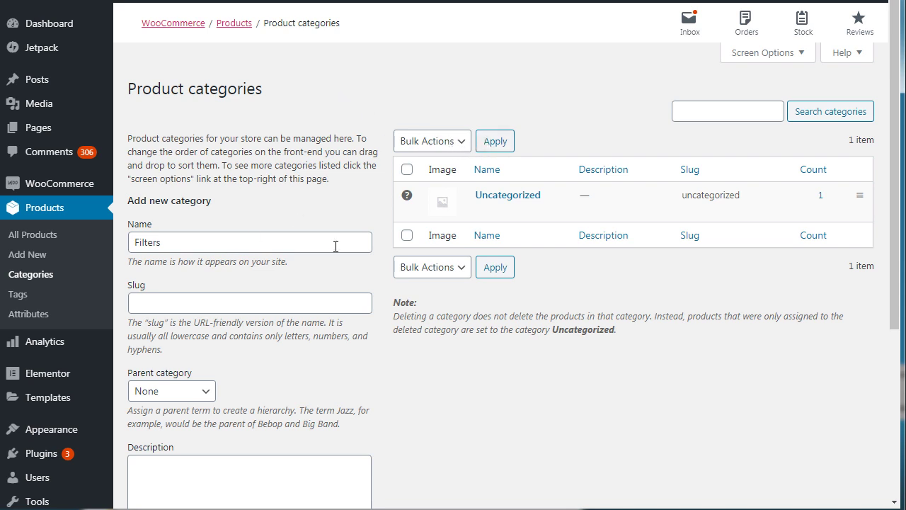
# - Give the new category slug 'water-filters' and description 'Water filters'
pyautogui.moveTo(898, 225); pyautogui.dragTo(901, 283)
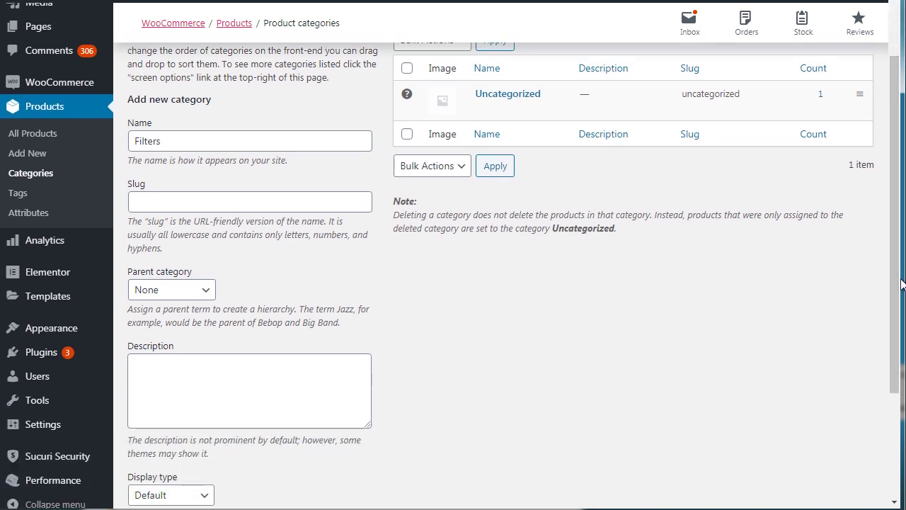
pyautogui.click(325, 199)
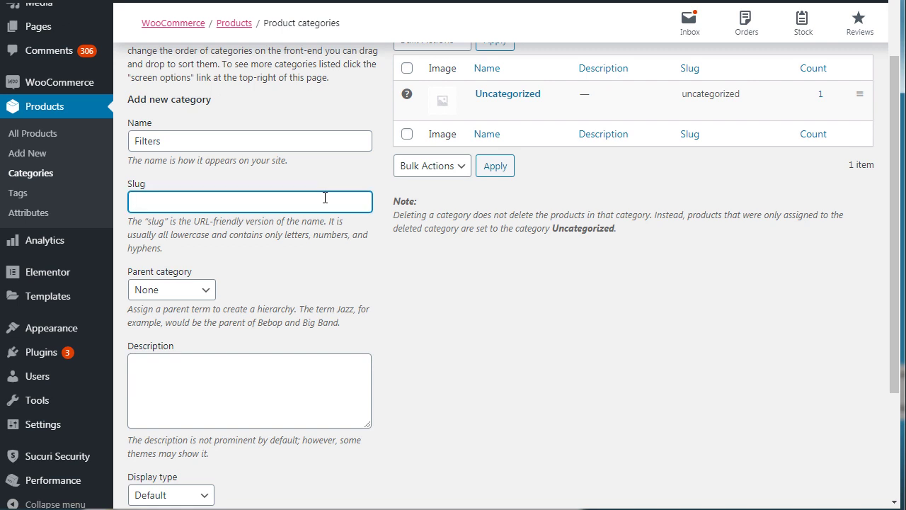
pyautogui.write('water')
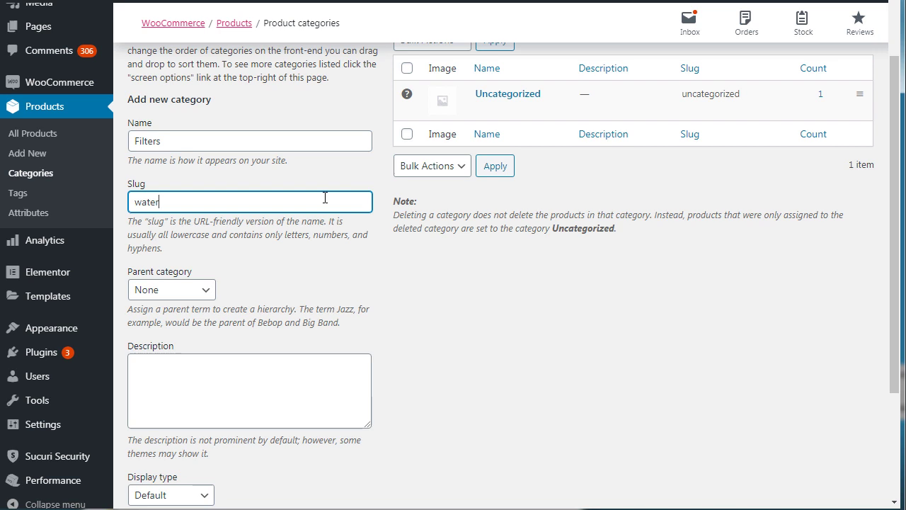
pyautogui.write('-f')
pyautogui.write('ilters')
pyautogui.click(214, 382)
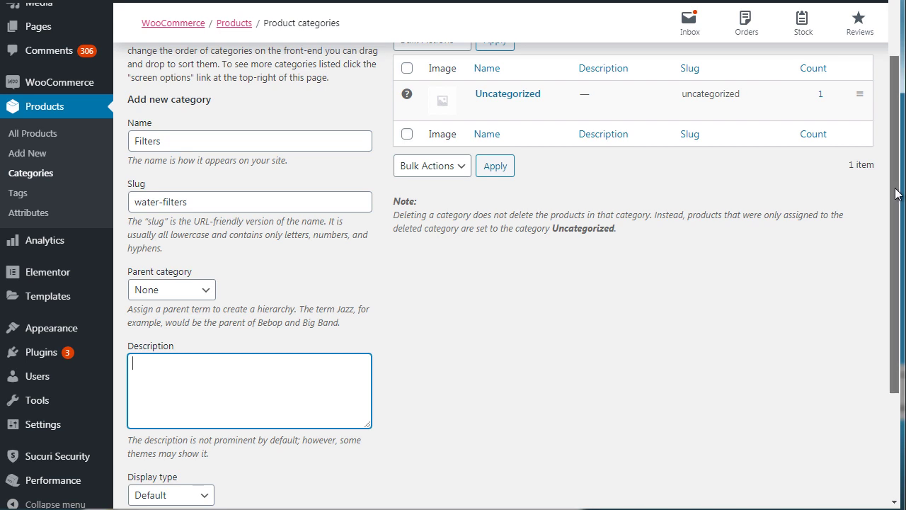
pyautogui.moveTo(900, 174); pyautogui.dragTo(903, 283)
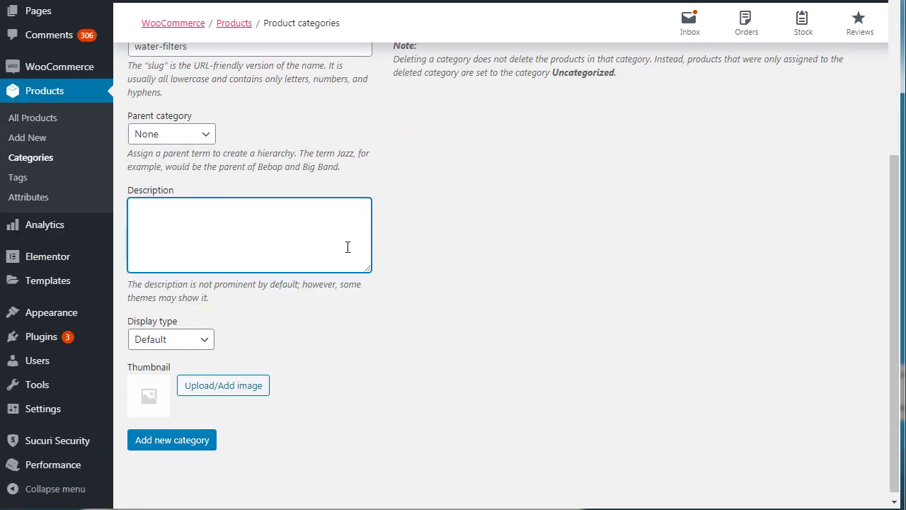
pyautogui.write('Waters')
pyautogui.press('BackSpace')
pyautogui.write('filters')
# - Add the Filters category to the category list
pyautogui.scroll(4, 889, 135)
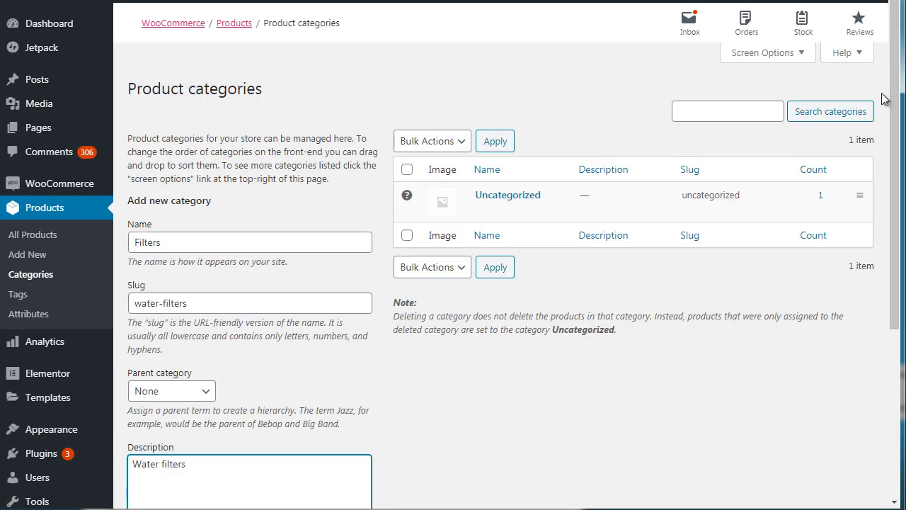
pyautogui.scroll(-4, 897, 95)
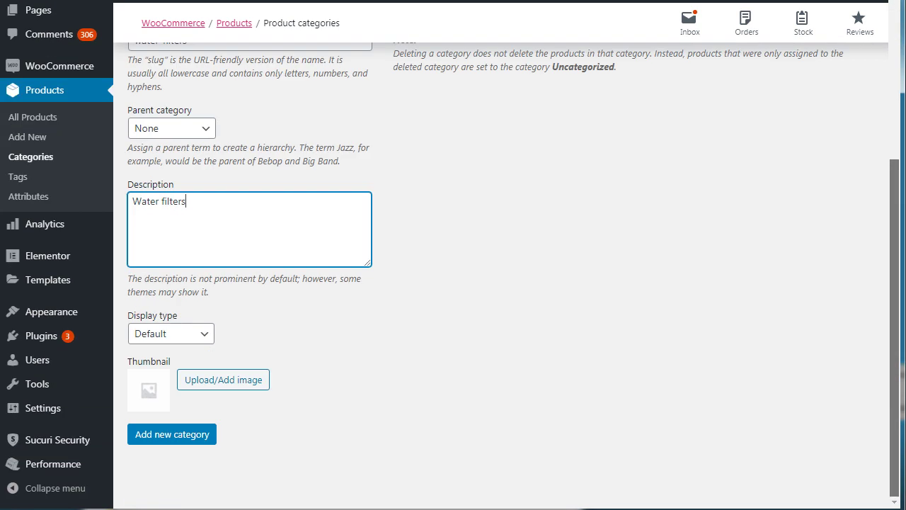
pyautogui.click(211, 437)
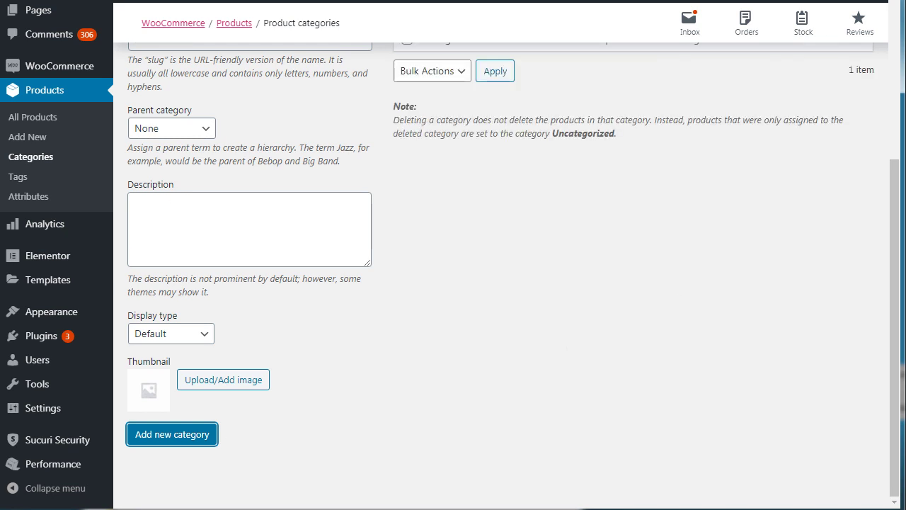
pyautogui.scroll(4, 896, 135)
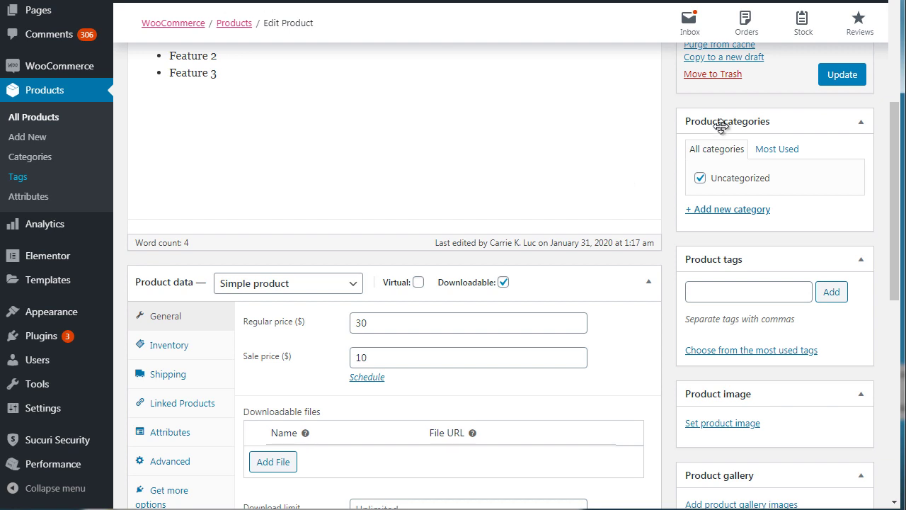
# - Move Book 1 from Uncategorized into the Filters category and update the product
pyautogui.click(842, 78)
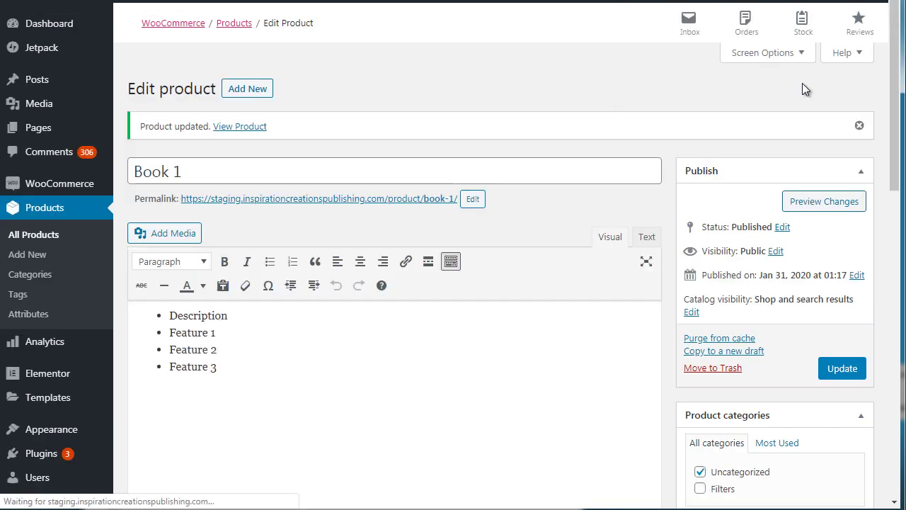
pyautogui.moveTo(895, 85); pyautogui.dragTo(895, 182)
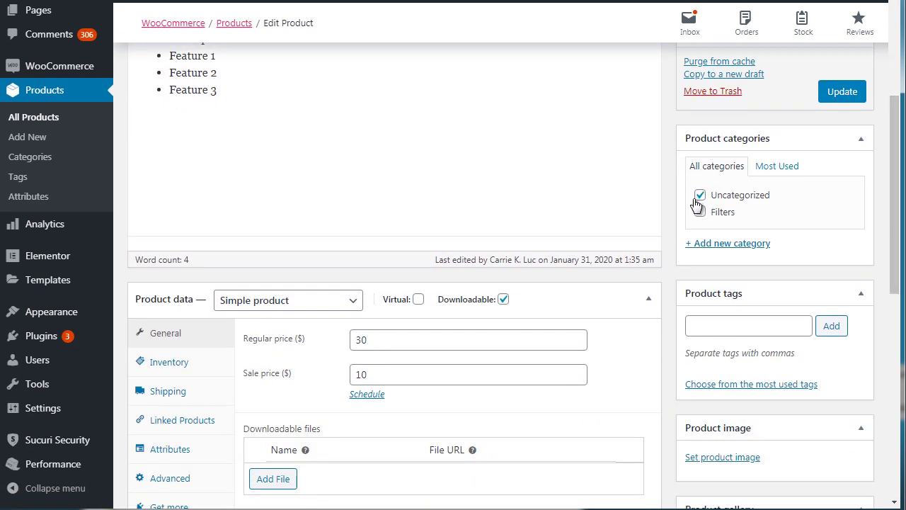
pyautogui.click(701, 196)
pyautogui.click(700, 213)
pyautogui.moveTo(896, 178)
pyautogui.mouseDown()
pyautogui.moveTo(896, 212)
pyautogui.moveTo(896, 188)
pyautogui.mouseUp()
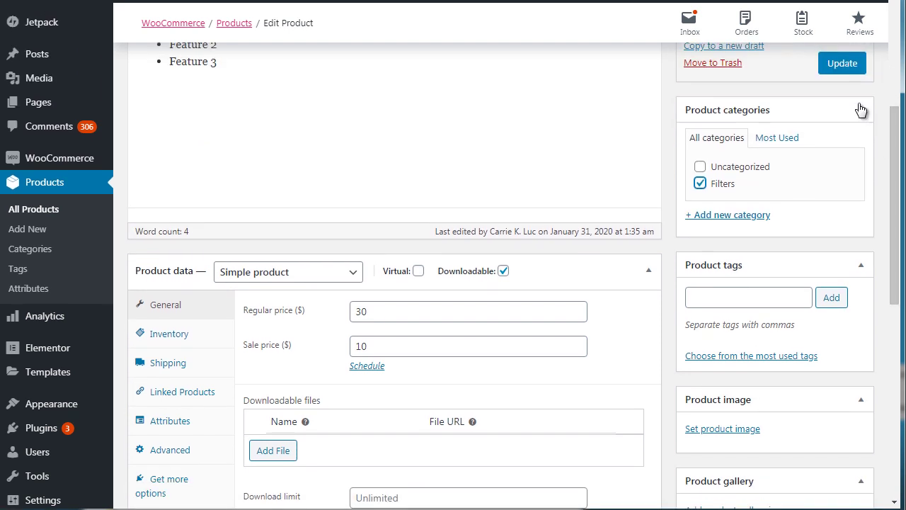
pyautogui.click(841, 62)
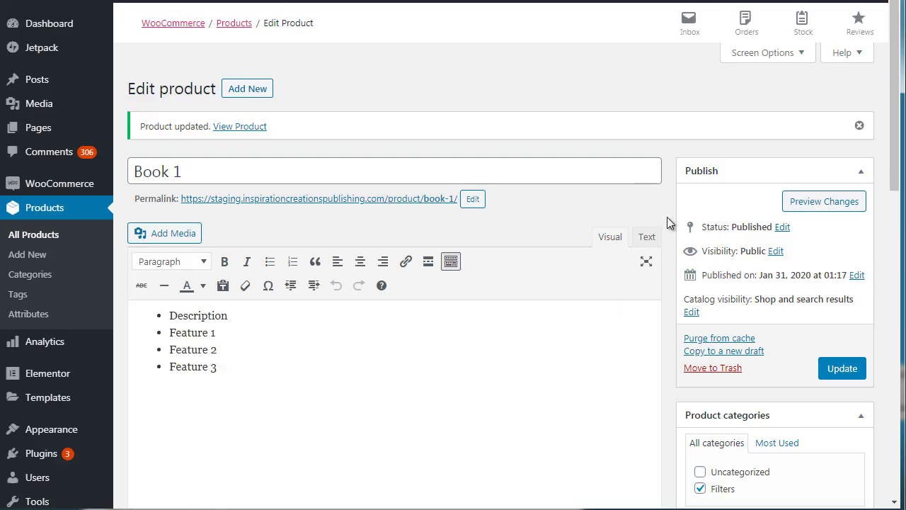
# - Add the product tags filters, water and one year warranty to Book 1
pyautogui.scroll(-4, 894, 170)
pyautogui.scroll(-2, 895, 170)
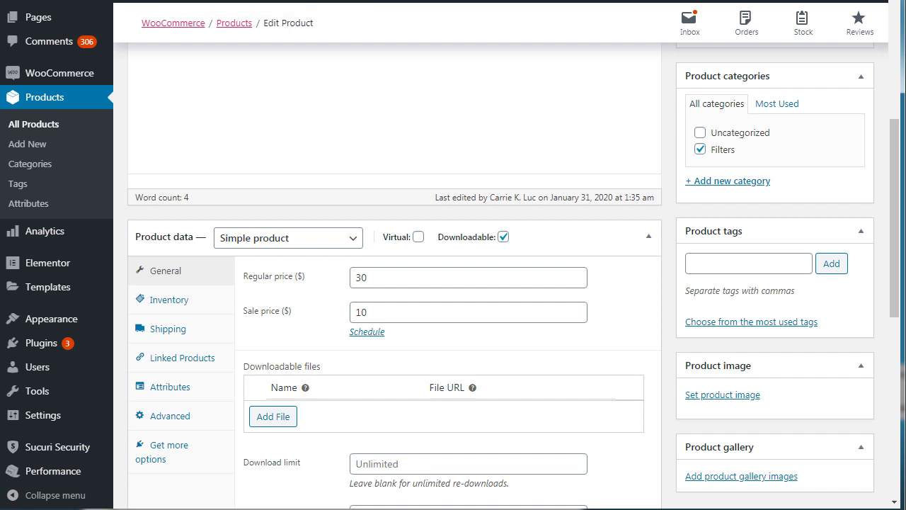
pyautogui.moveTo(894, 225); pyautogui.dragTo(895, 288)
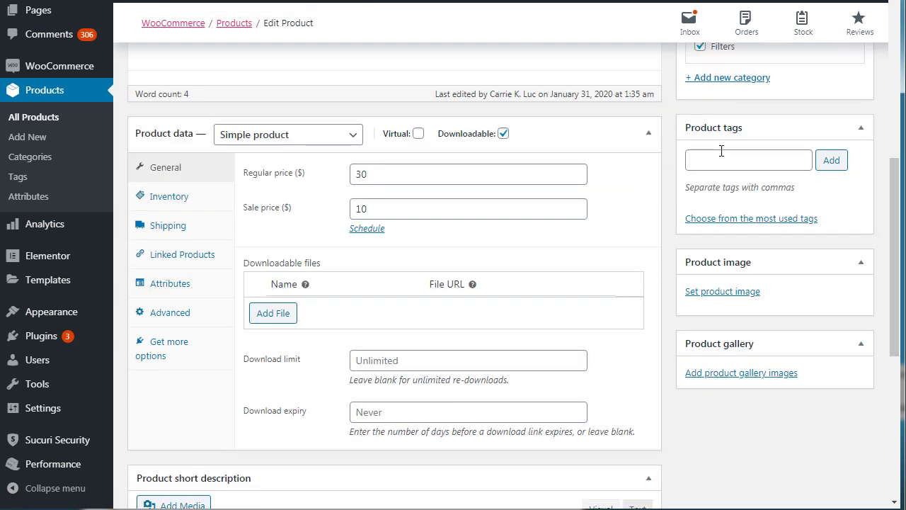
pyautogui.click(721, 164)
pyautogui.write('lters')
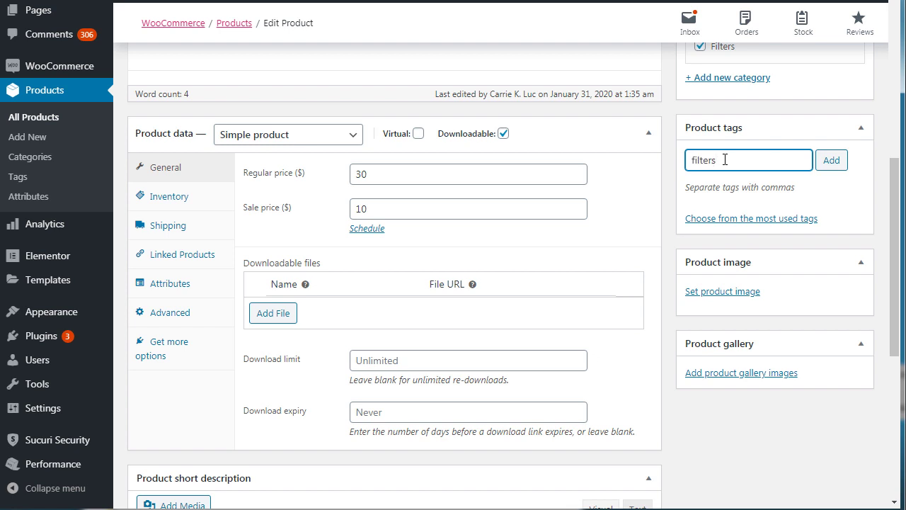
pyautogui.press('Return')
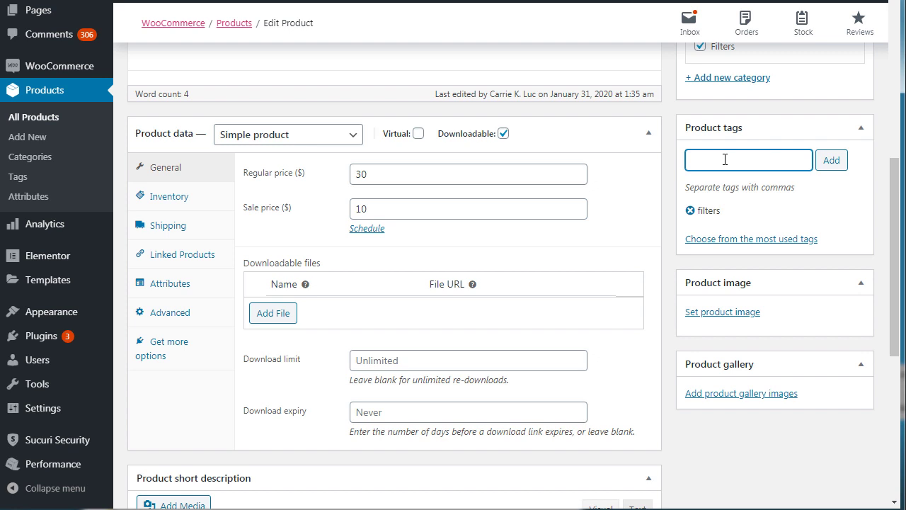
pyautogui.write('water')
pyautogui.press('Return')
pyautogui.write('one year warr')
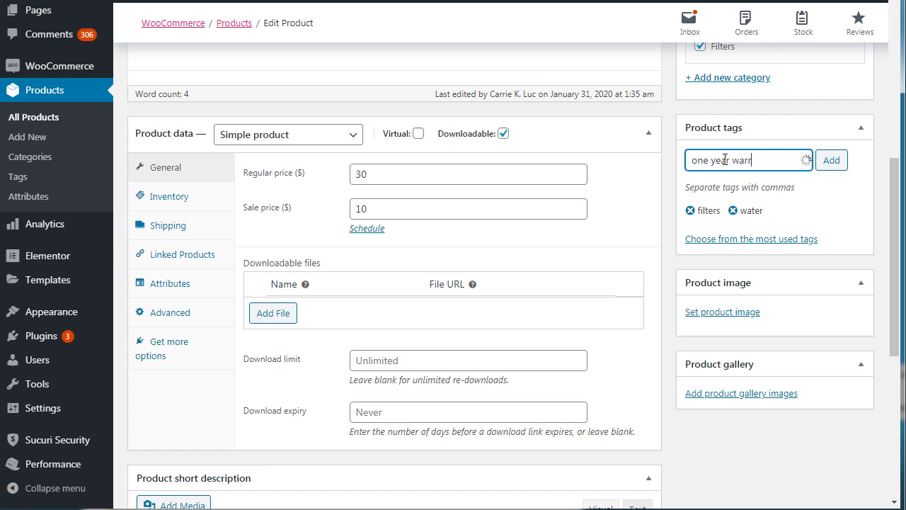
pyautogui.write('anty')
pyautogui.press('Return')
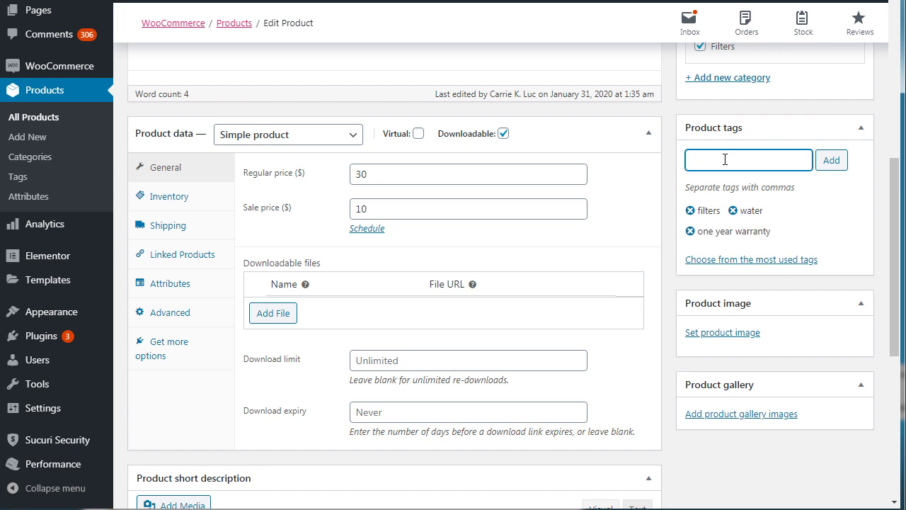
pyautogui.scroll(6, 725, 160)
# - Save Book 1 and view the Product tags page showing the three new tags
pyautogui.click(847, 367)
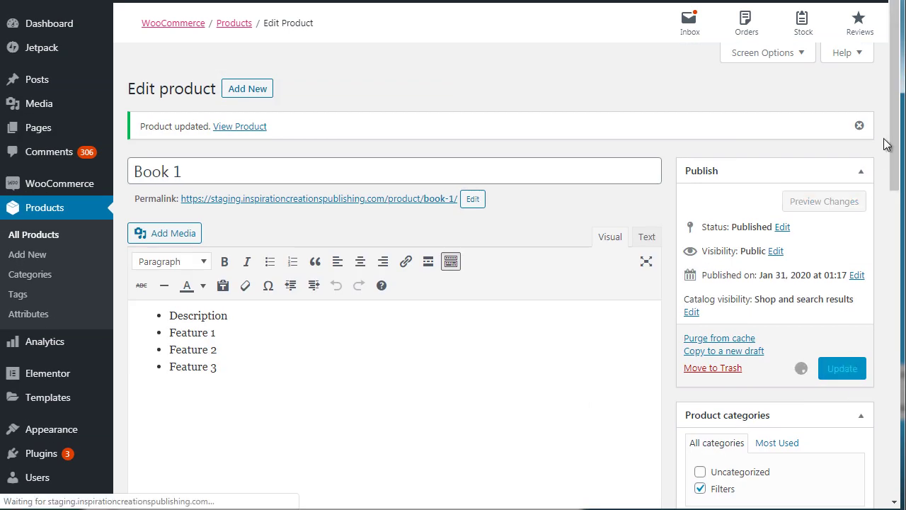
pyautogui.scroll(-2, 893, 163)
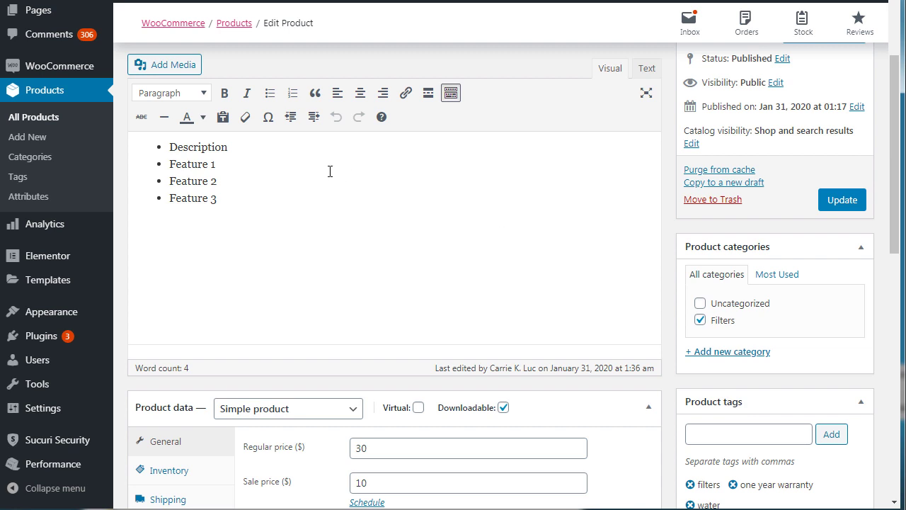
pyautogui.rightClick(25, 177)
pyautogui.click(50, 181)
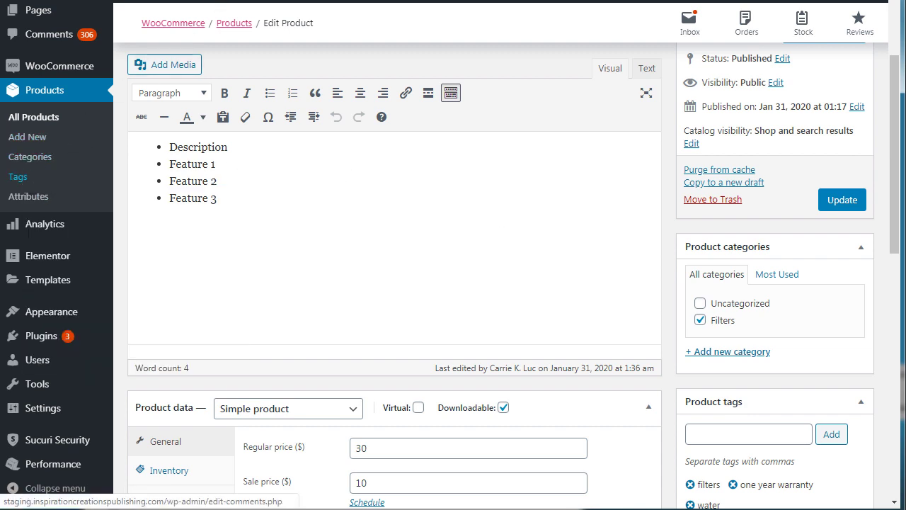
pyautogui.hotkey('ctrl', 'Tab')
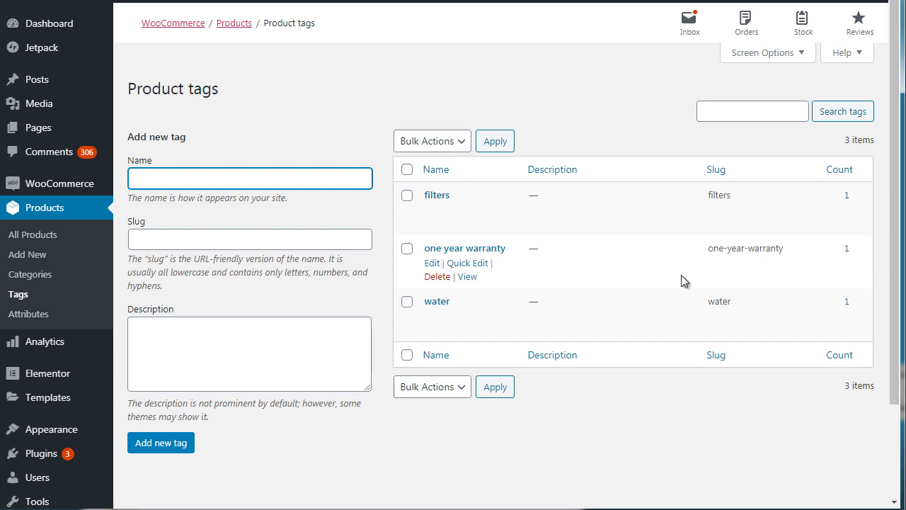
pyautogui.click(381, 139)
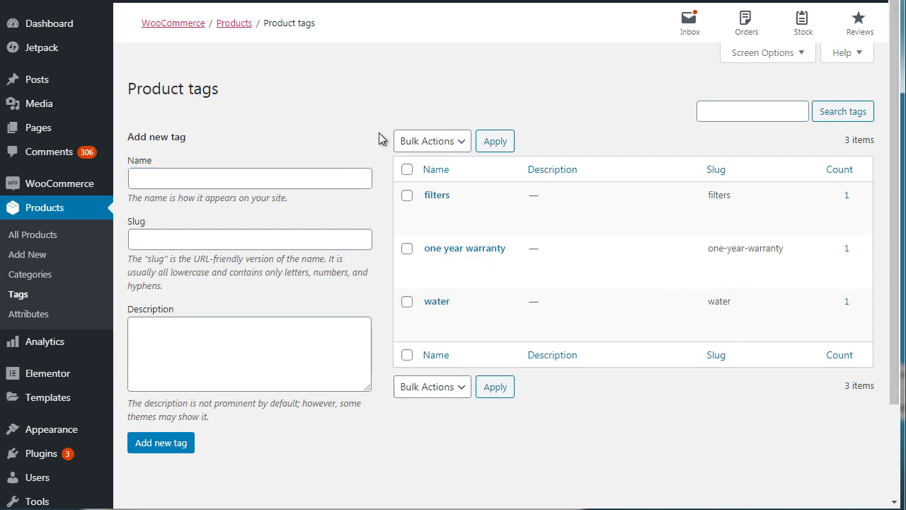